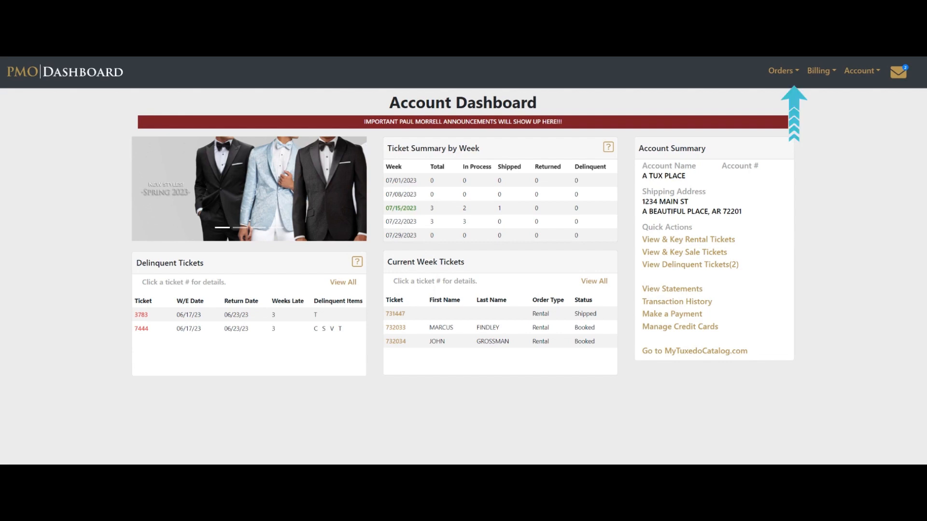
Step: Go to Orders > Rental Orders and scroll through the account's ticket list
click(793, 70)
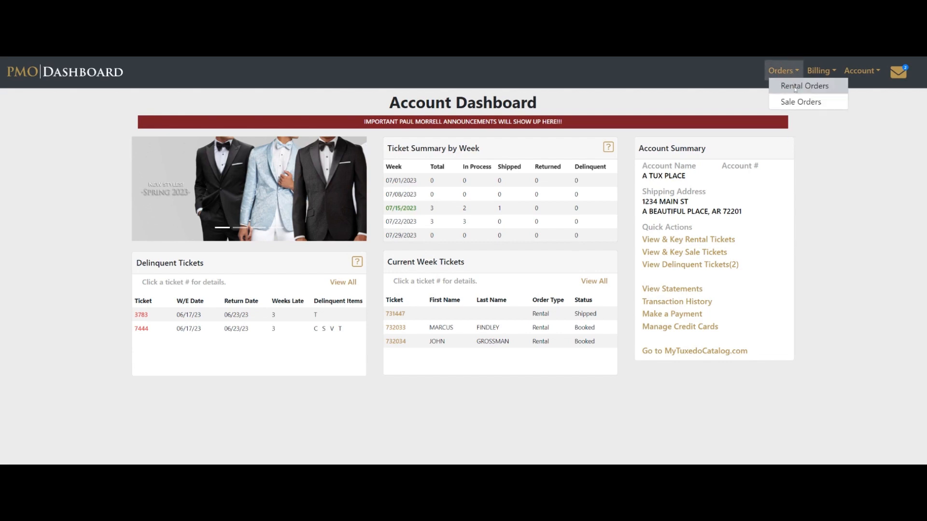
click(795, 87)
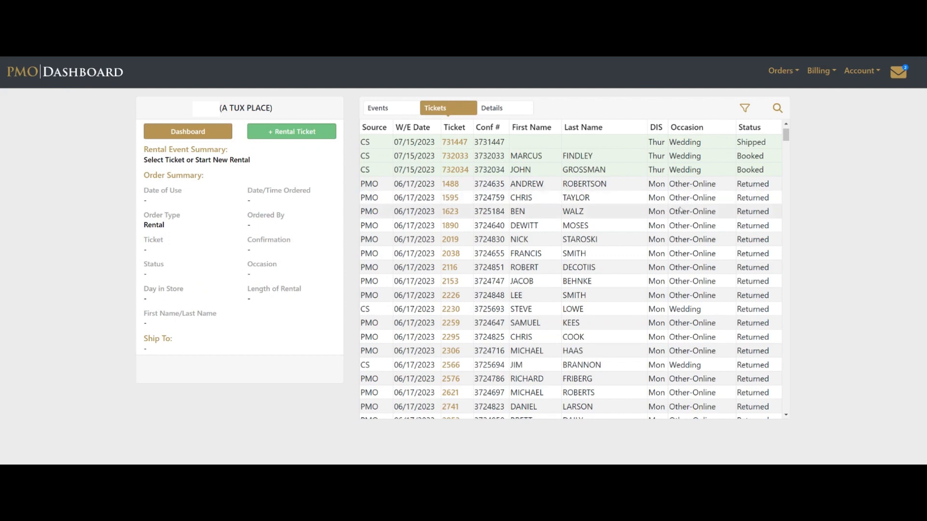
scroll(680, 214, up, 1)
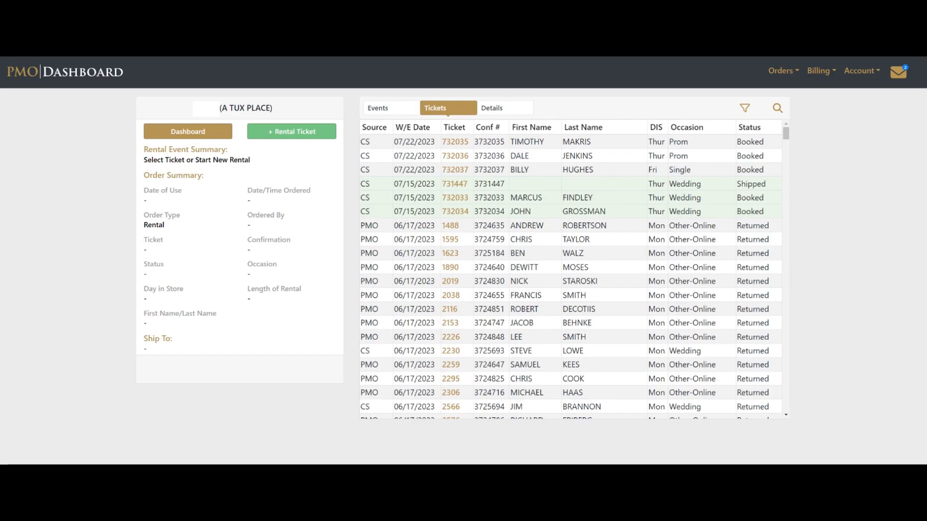
Step: Check the Filter By and Status filter options, then clear the ticket filter to show all tickets
click(747, 110)
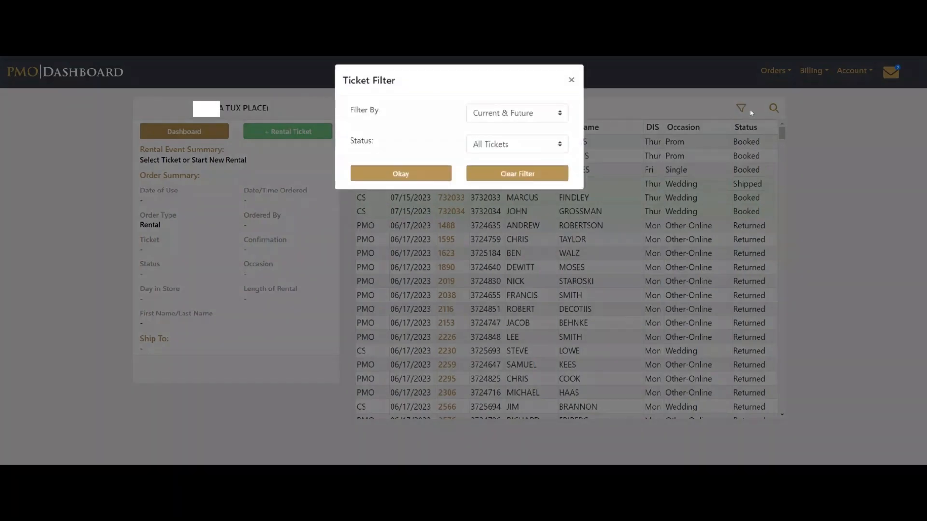
click(566, 126)
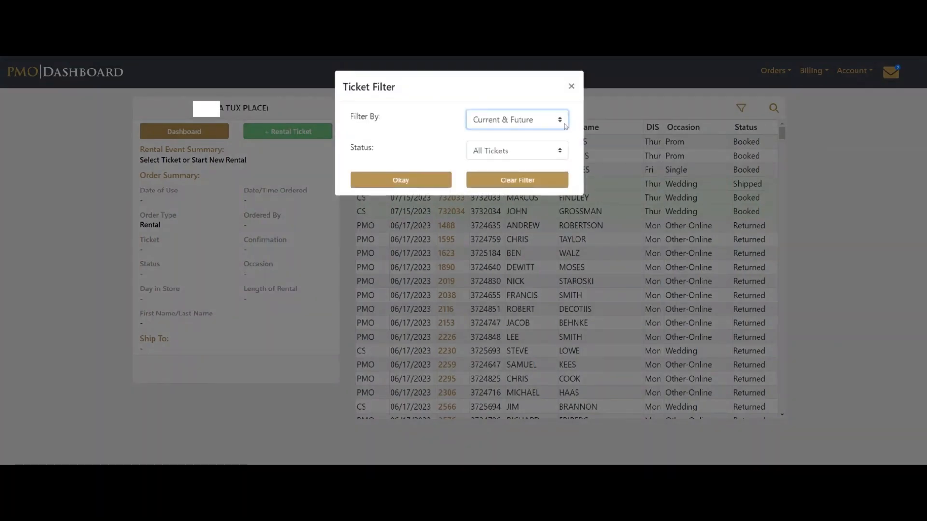
click(561, 151)
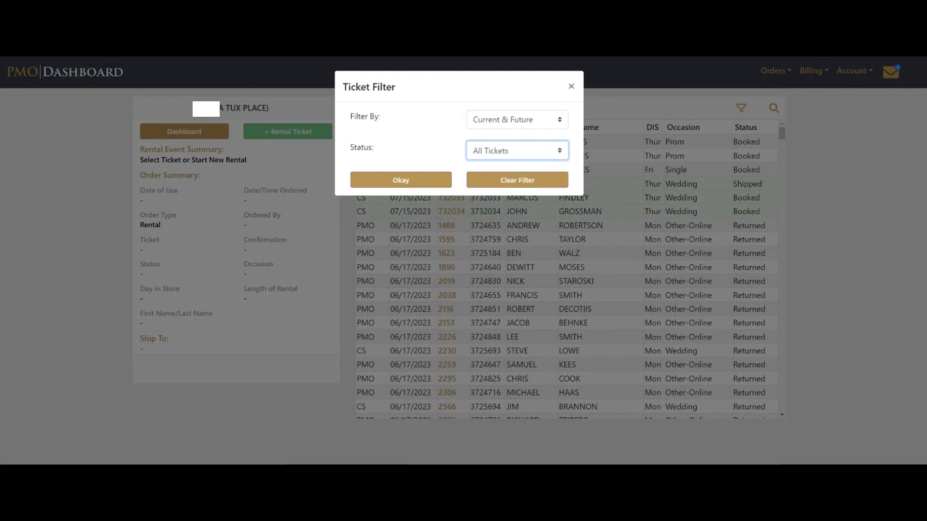
click(536, 180)
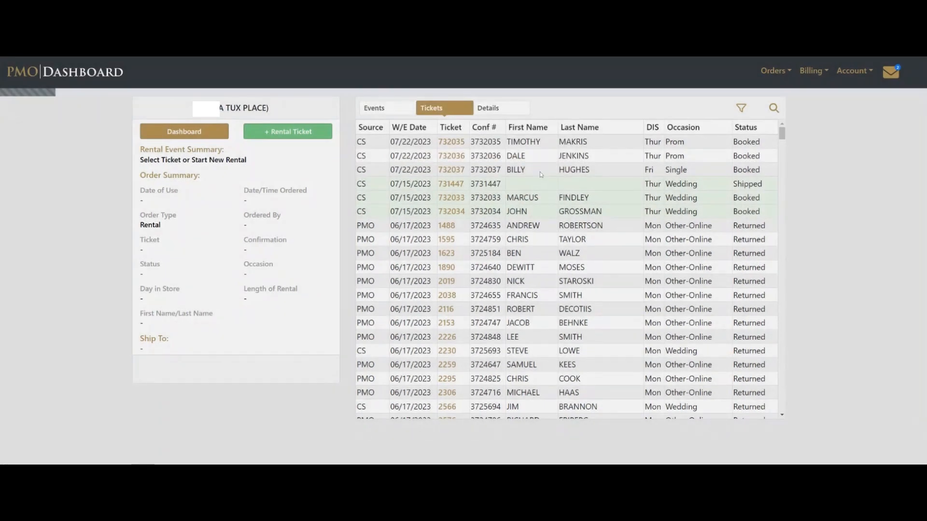
scroll(541, 179, down, 1)
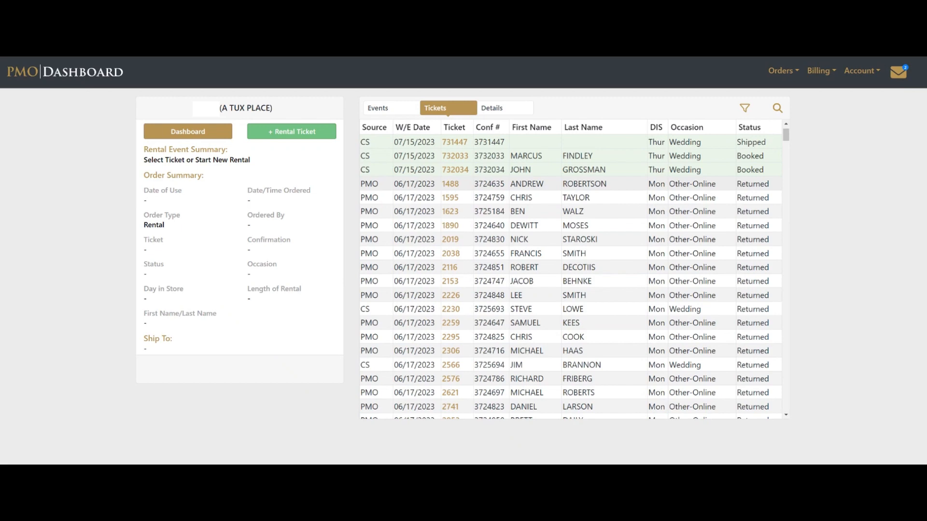
click(778, 109)
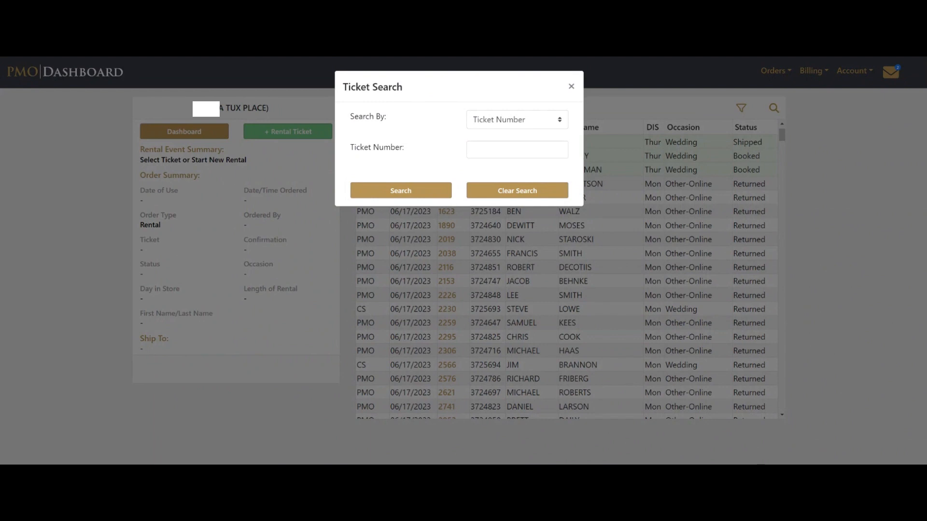
click(500, 149)
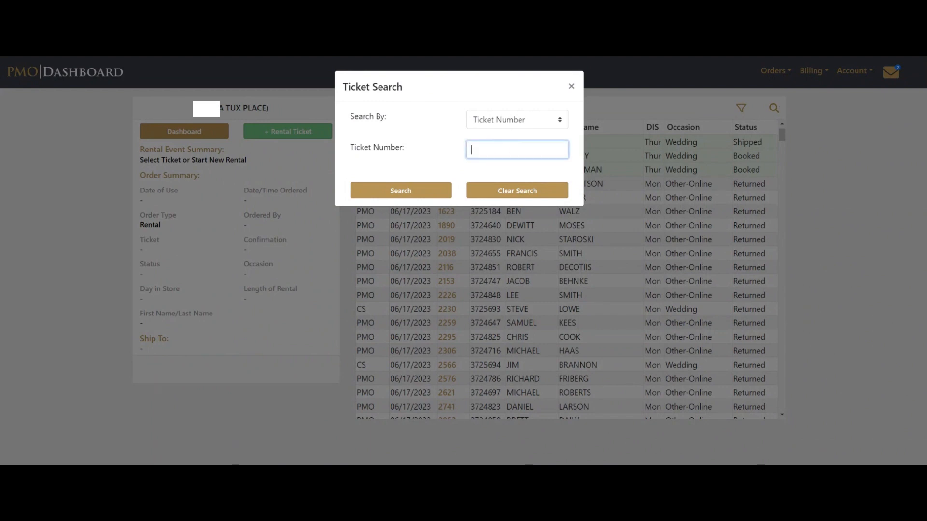
text(1595)
click(429, 194)
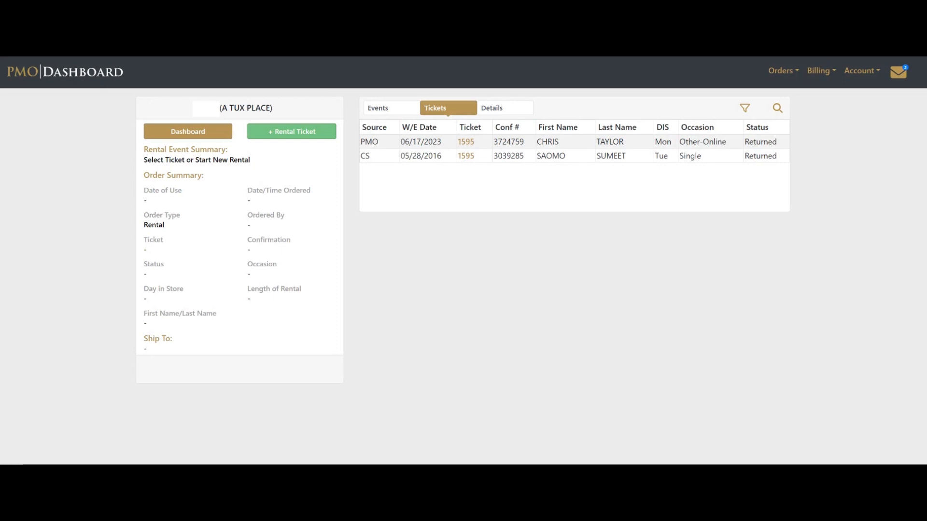
click(775, 110)
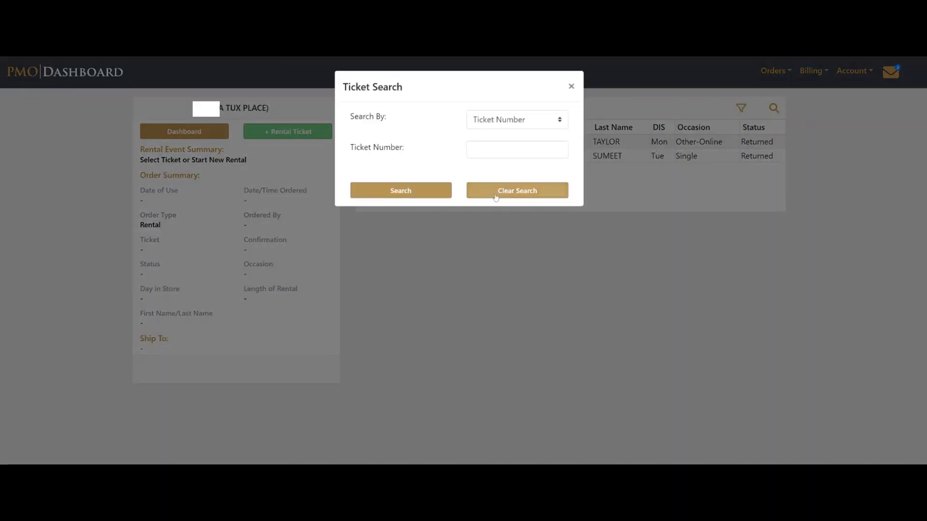
click(496, 195)
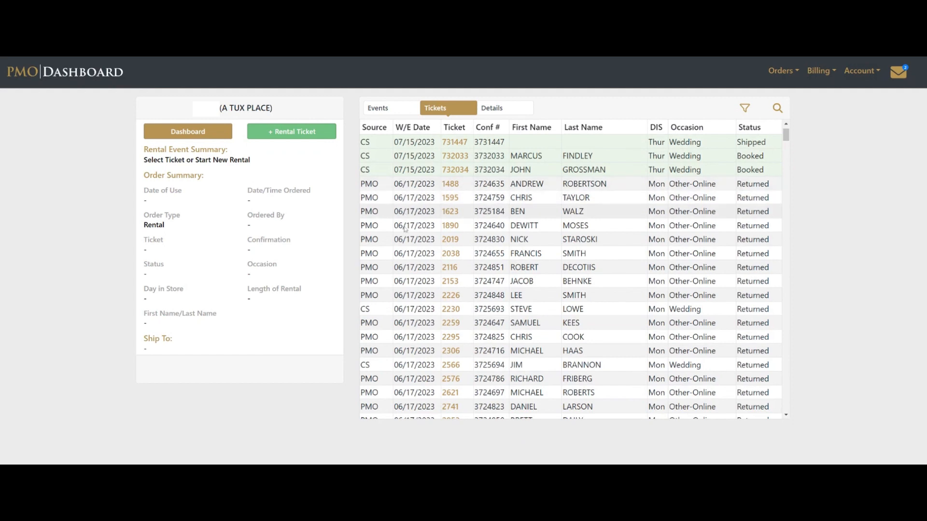
Step: Start a new rental ticket with a 07/29/2023 date of use
click(289, 132)
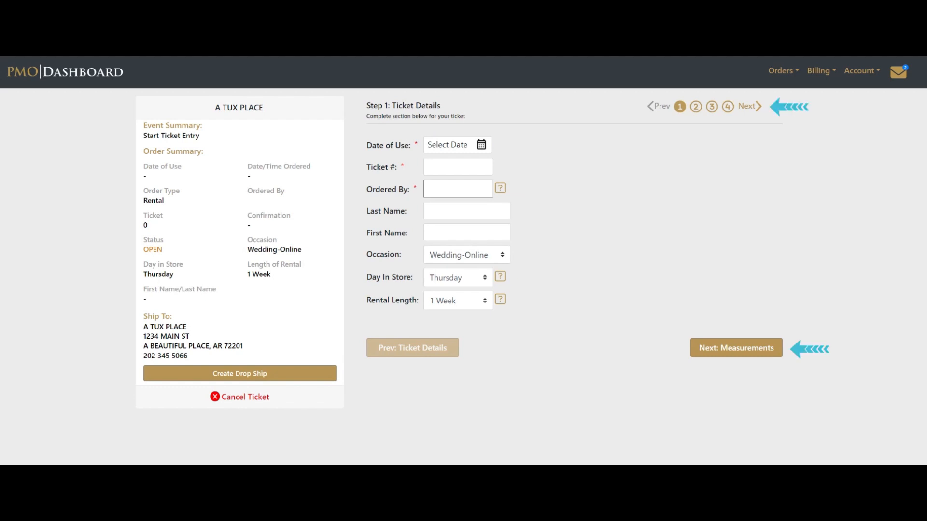
click(481, 146)
click(501, 285)
Step: Enter the ticket number, orderer and customer's names, choose occasion Other-Online, and continue to Measurements
click(437, 167)
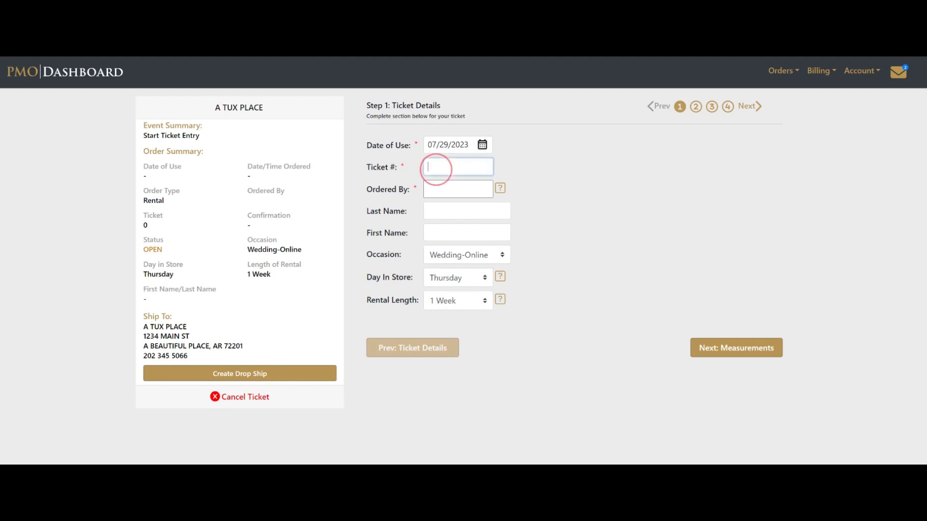
text(1234)
key(Tab)
text(ABE)
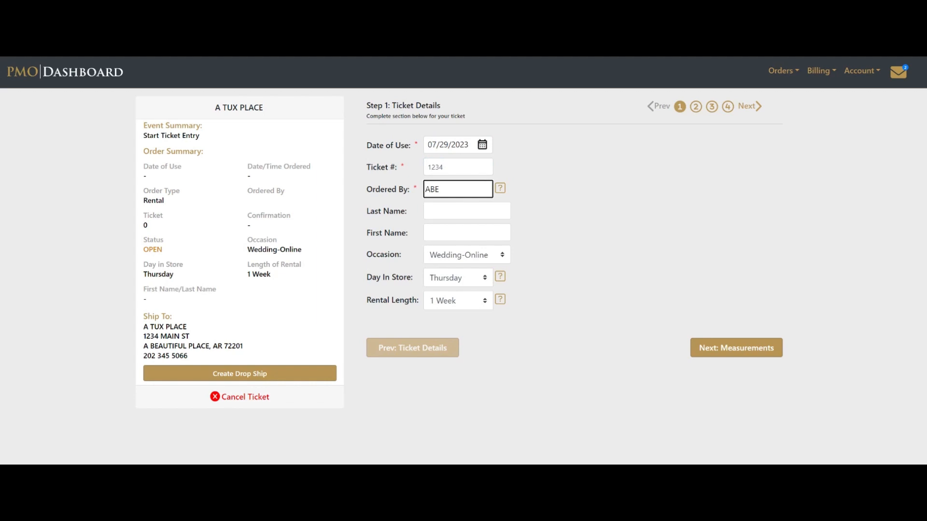
key(Tab)
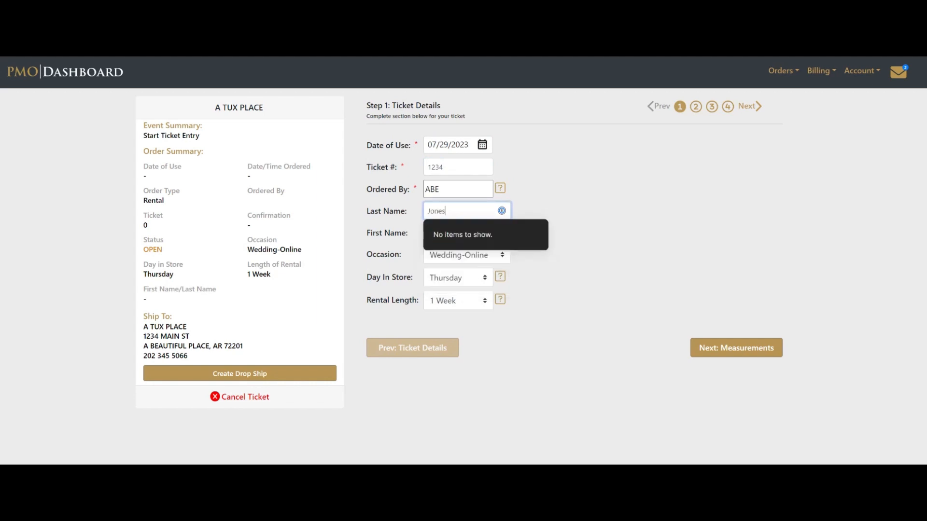
key(Tab)
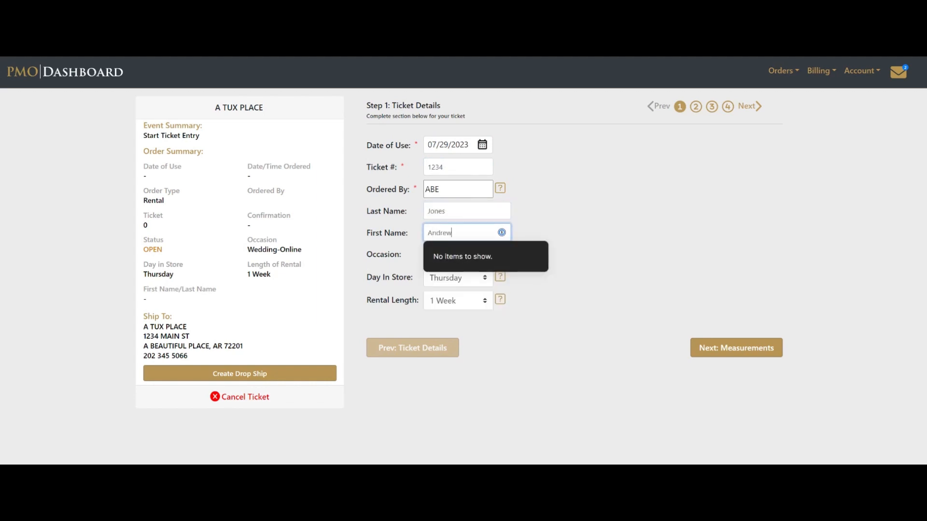
key(Tab)
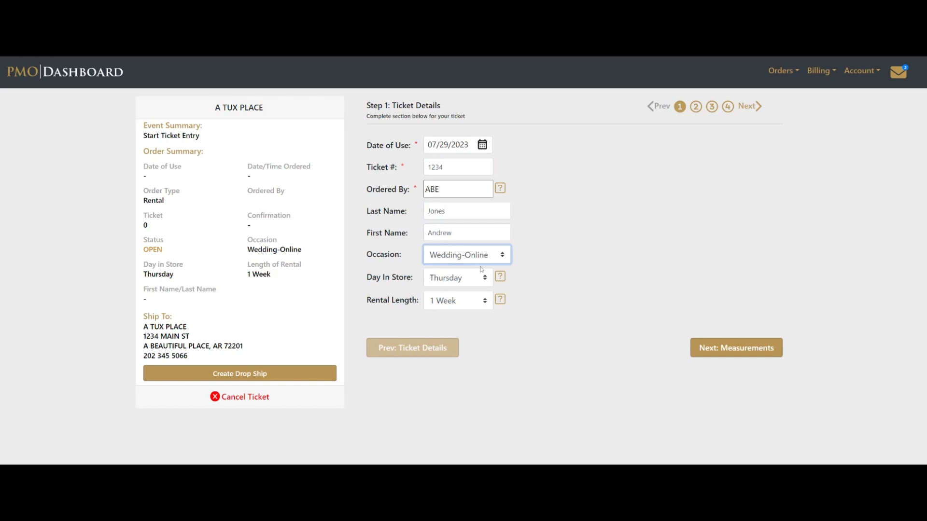
click(445, 278)
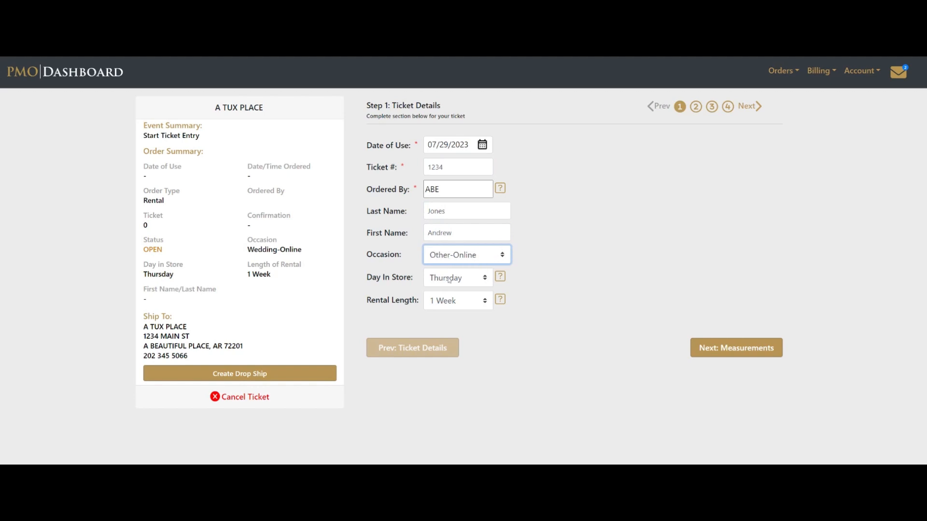
click(728, 354)
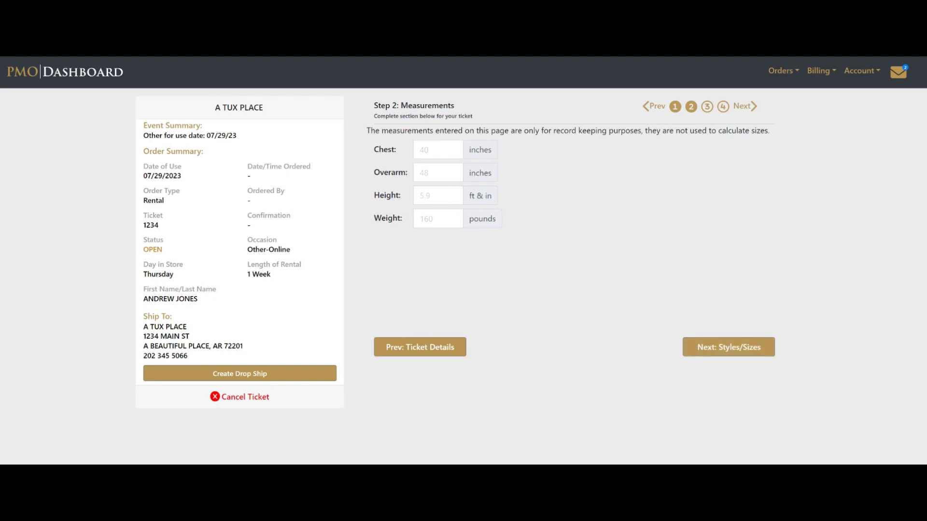
Step: Record chest 40, overarm 48, height 5.10 and weight 175, then go to Styles/Sizes
click(438, 149)
text(40)
key(Tab)
text(48)
key(Tab)
text(5)
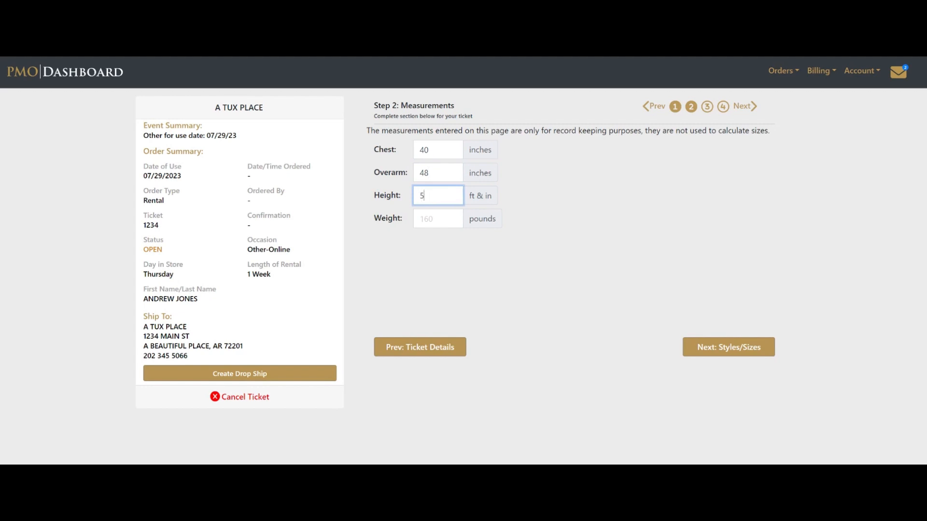
text(.10)
key(Tab)
text(175)
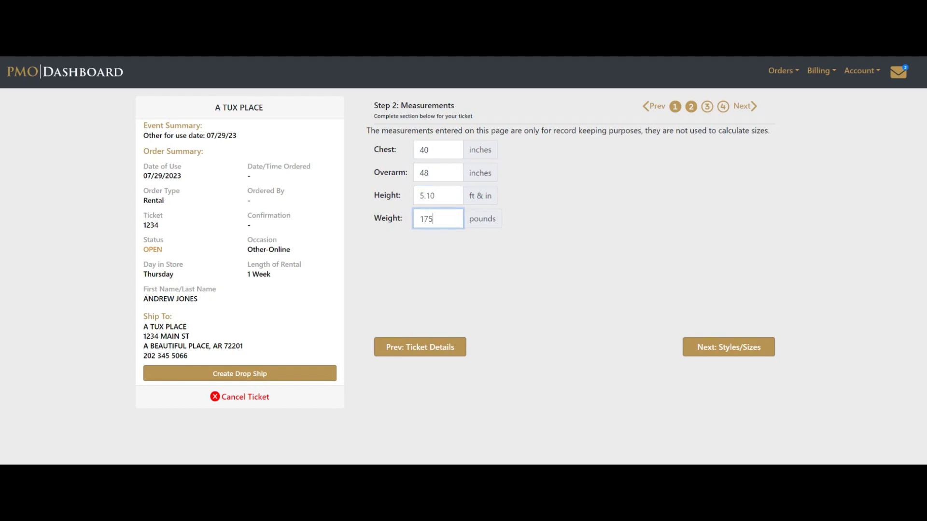
click(700, 348)
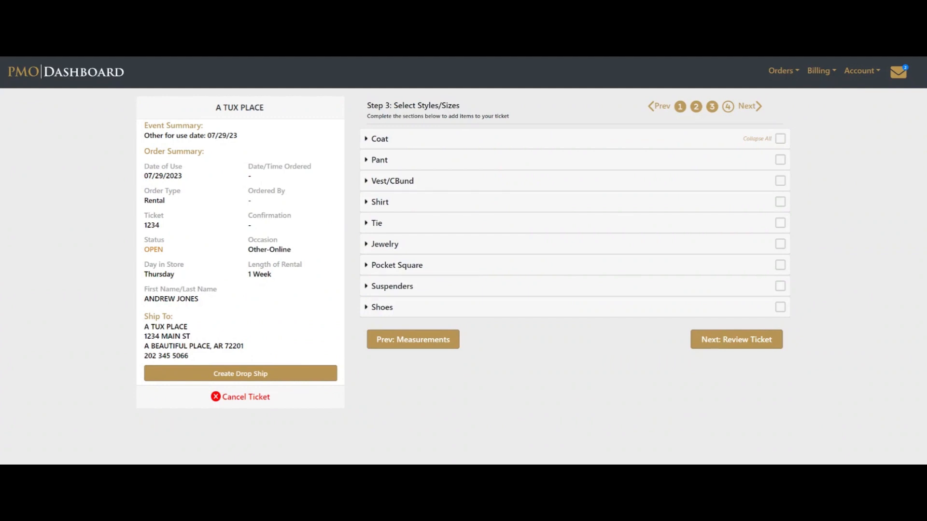
click(679, 137)
click(689, 291)
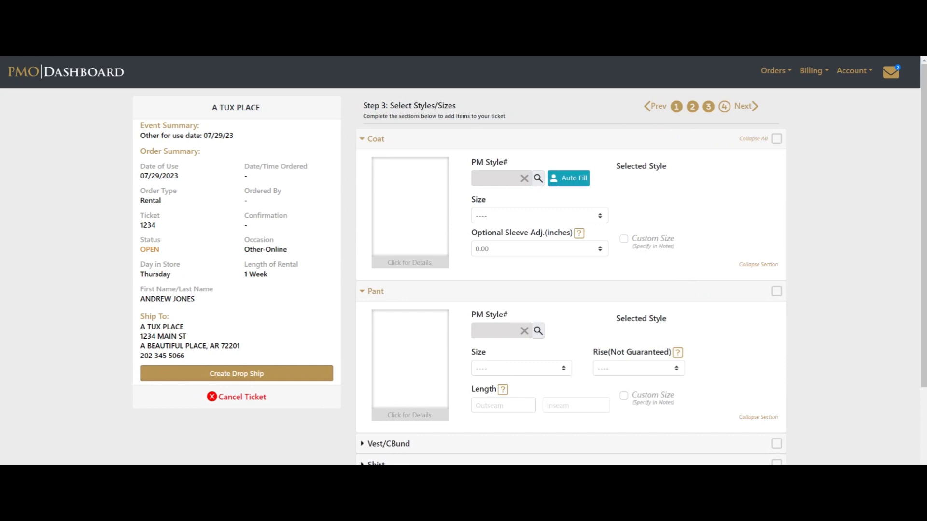
click(759, 417)
click(753, 140)
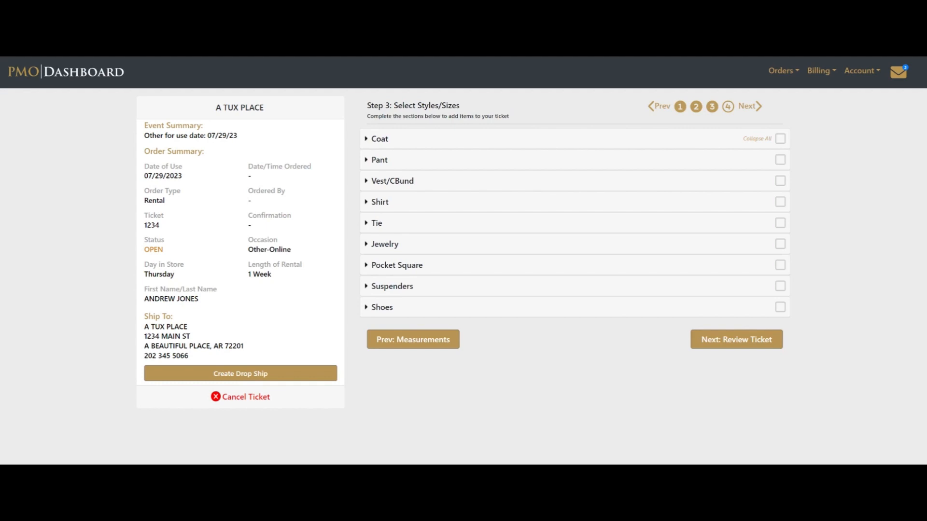
Step: Set the coat to style 1057 Heather Grey 'Lenox' and auto-fill its as-pictured outfit onto the ticket
click(549, 139)
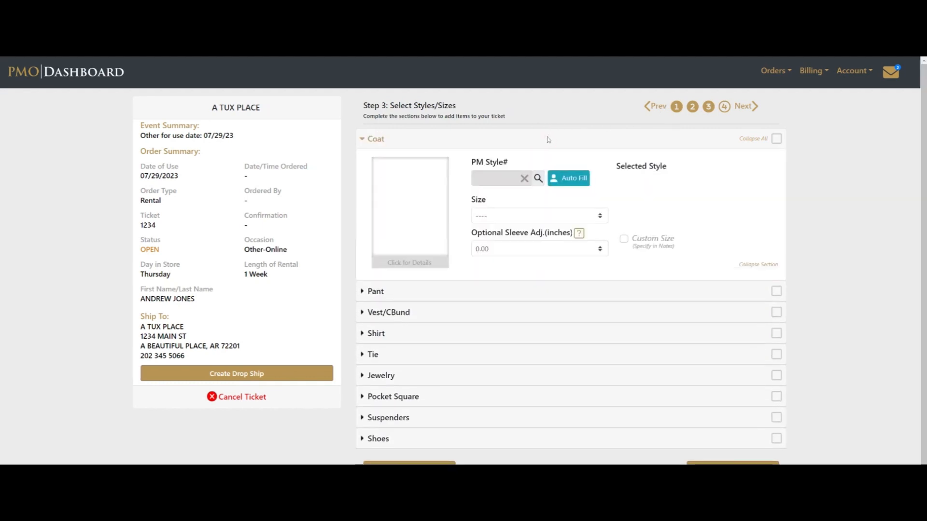
click(538, 178)
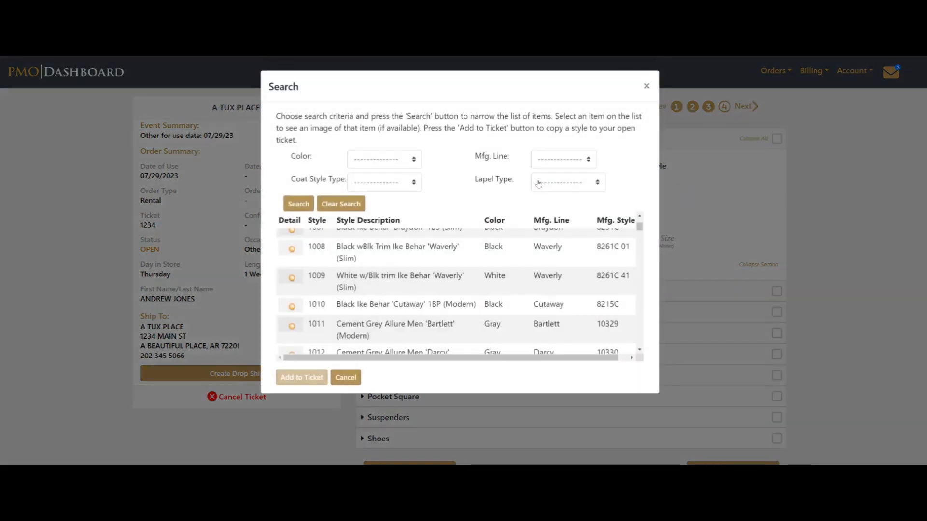
click(345, 380)
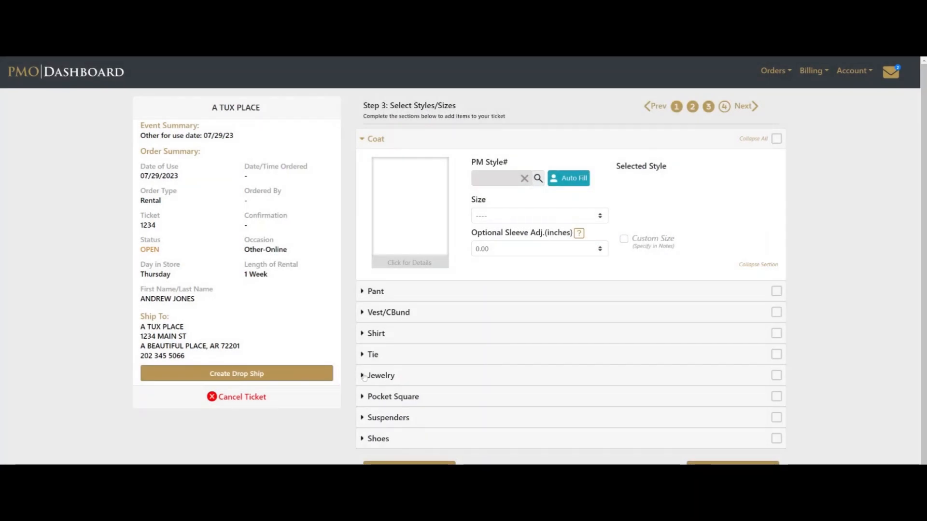
click(484, 173)
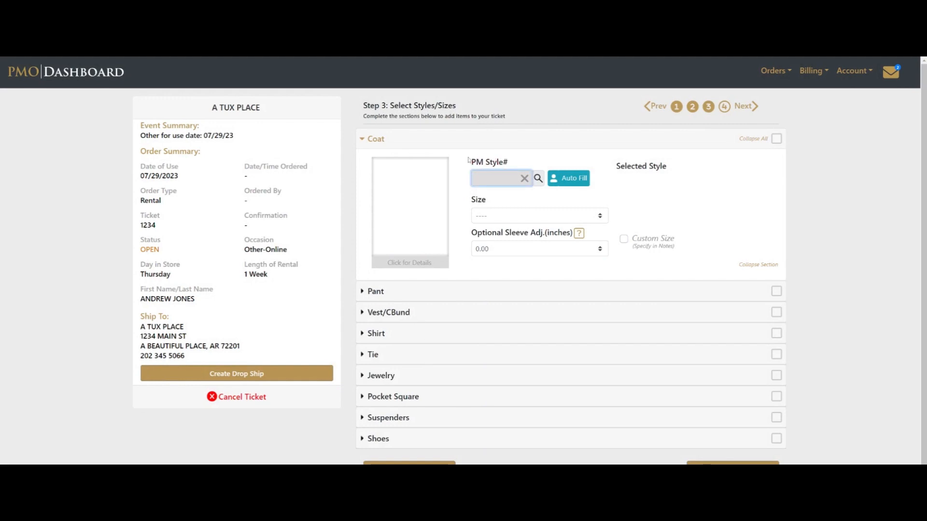
text(1057)
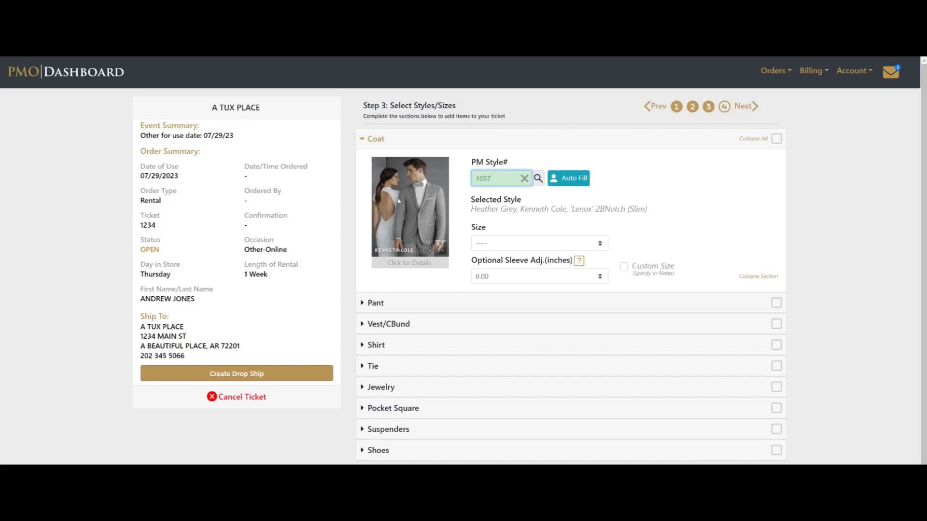
click(397, 211)
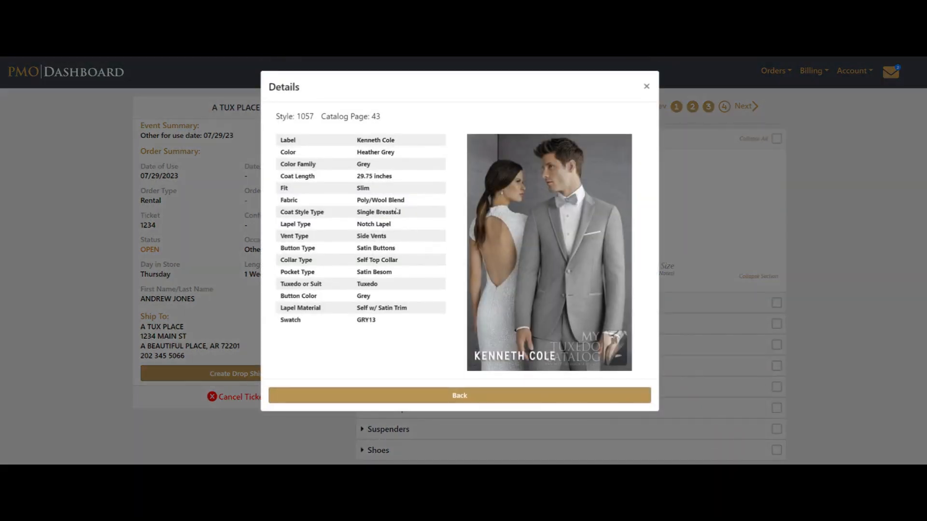
click(647, 87)
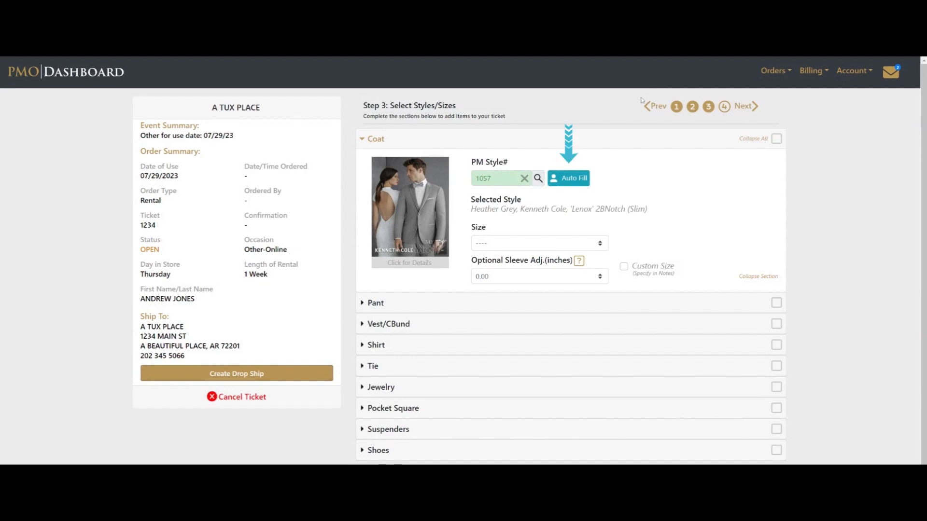
click(566, 179)
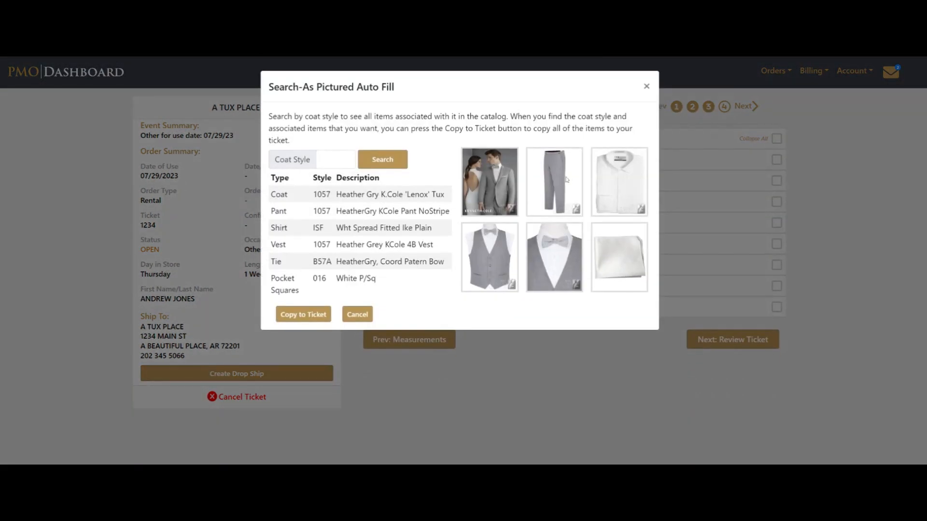
click(309, 316)
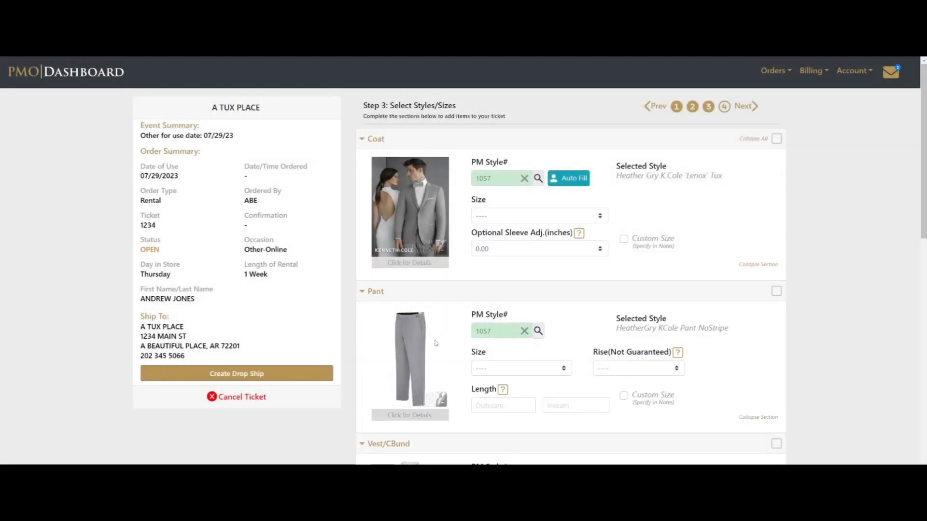
Step: Change the shirt style from ISF to TIF
scroll(437, 343, down, 8)
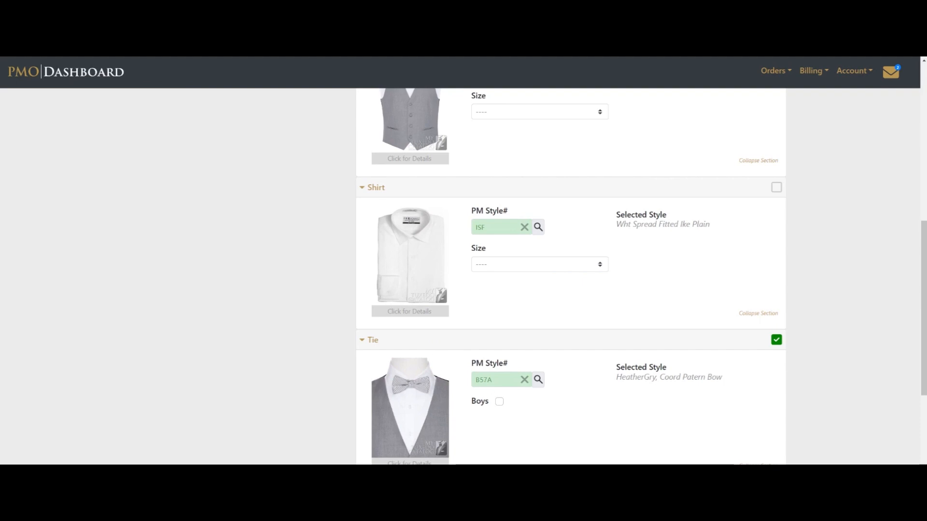
double_click(498, 227)
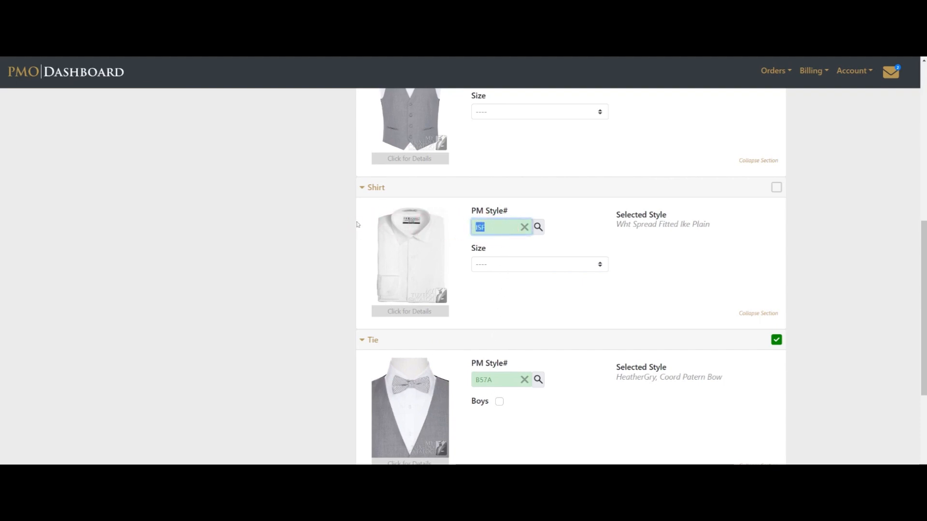
text(TI)
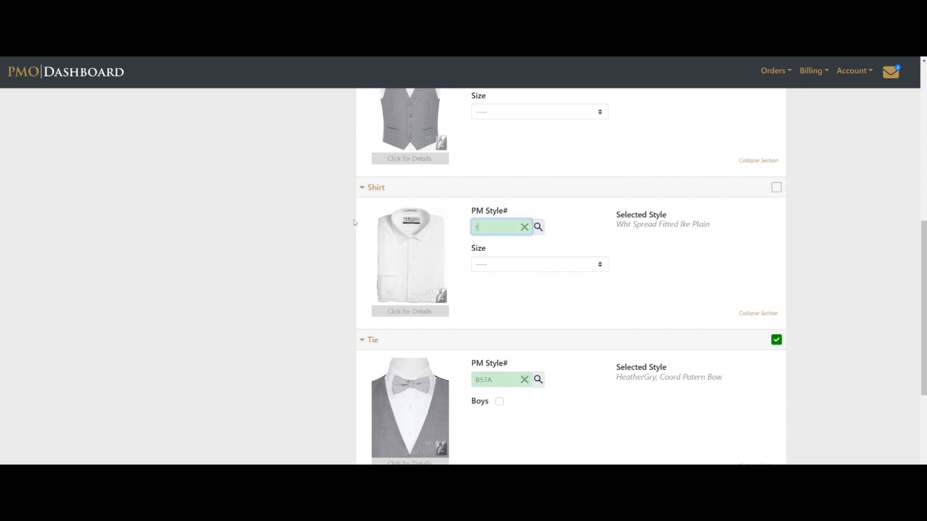
text(F)
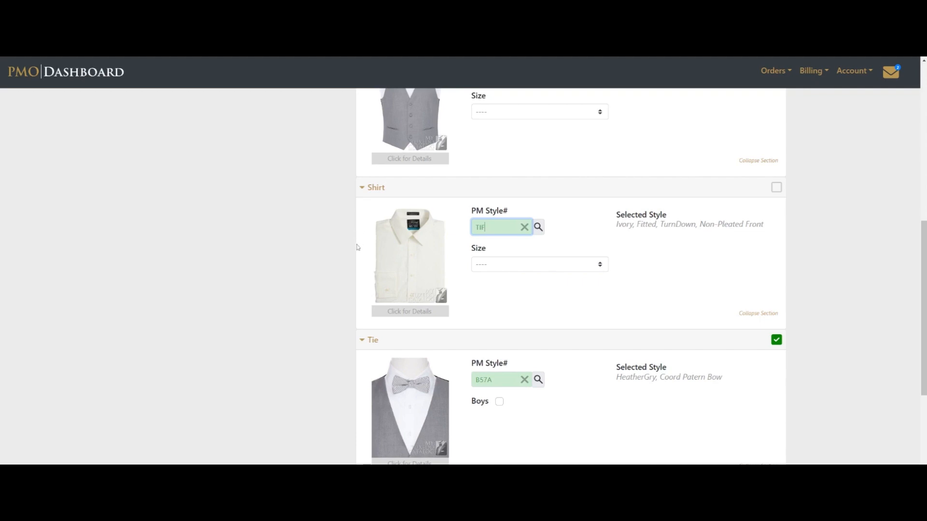
Step: Delete the auto-filled B57A tie style so no tie remains on the ticket
double_click(483, 379)
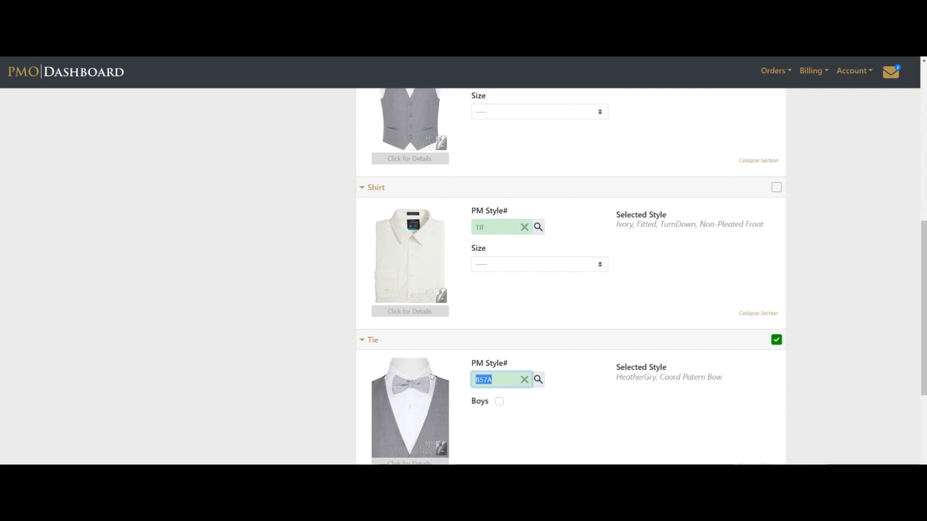
key(BackSpace)
click(549, 418)
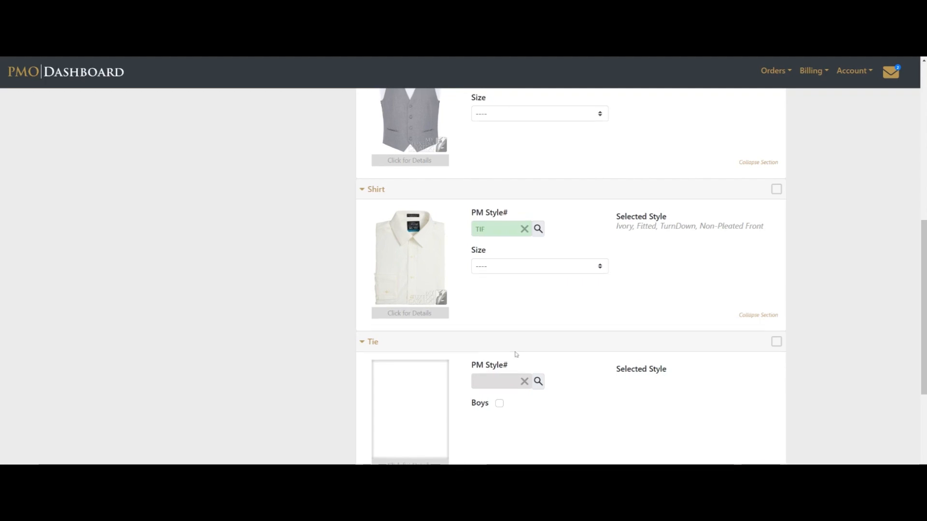
scroll(515, 354, up, 8)
Step: Set the pant size to 48-50 Mens with a 40 outseam
click(509, 373)
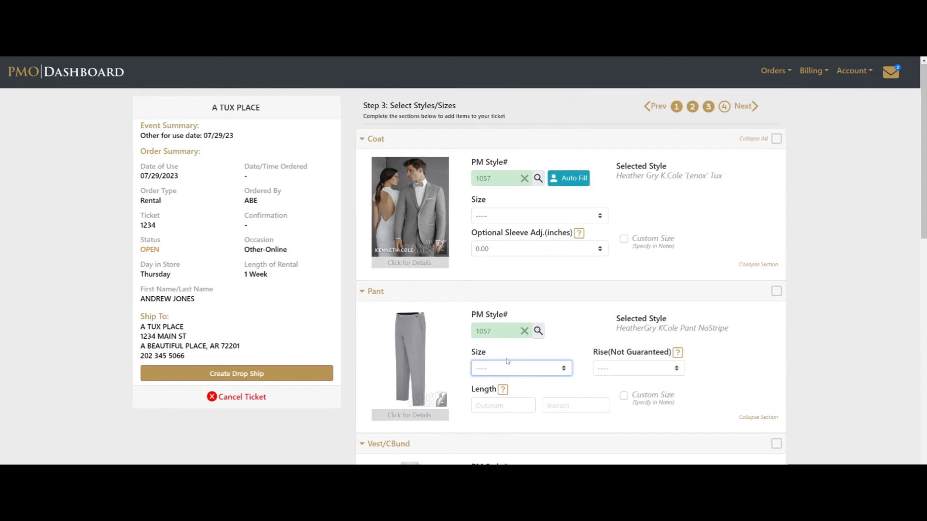
click(505, 324)
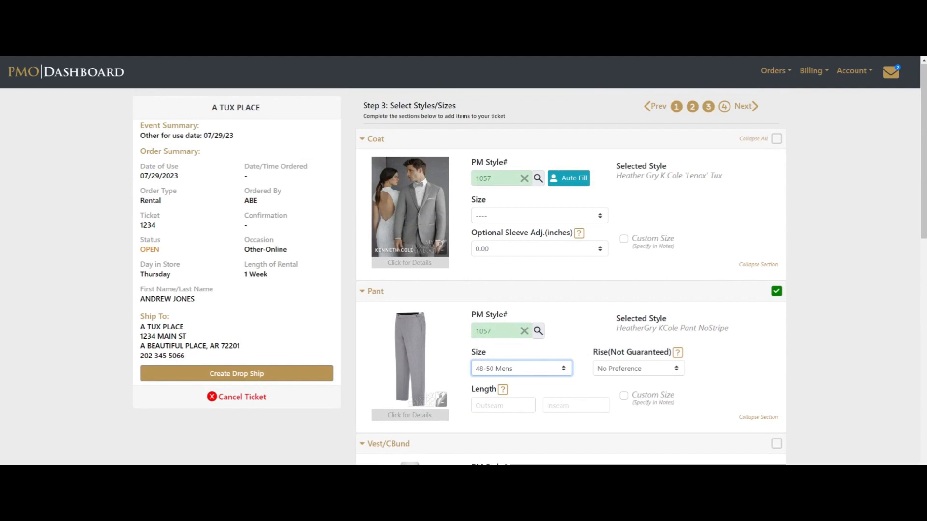
click(510, 370)
click(500, 407)
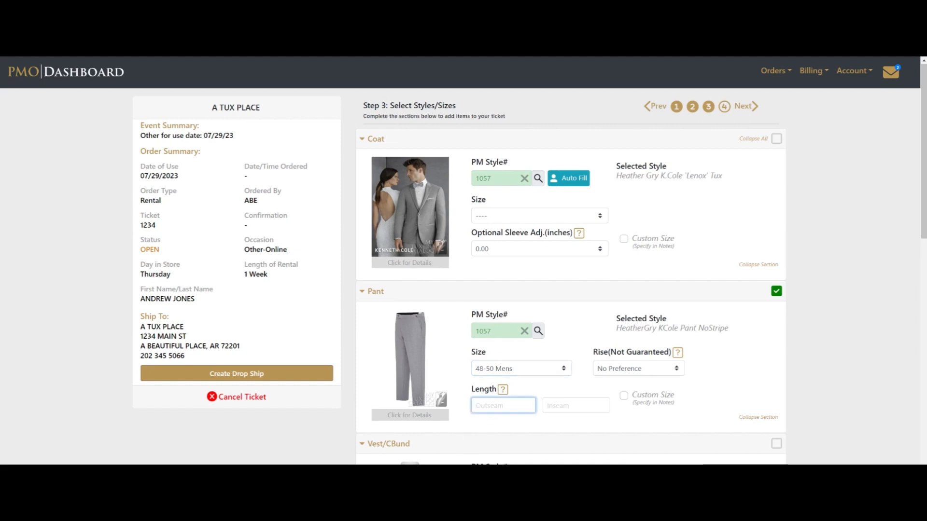
text(40)
Step: Set the vest size to Medium (39-42) and pick a shirt size
scroll(503, 386, down, 3)
click(503, 386)
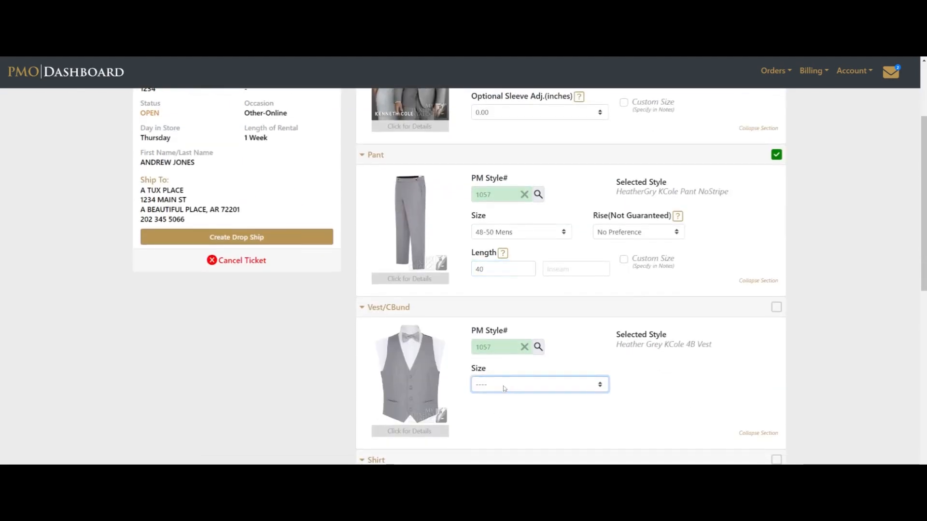
click(495, 307)
scroll(494, 393, down, 6)
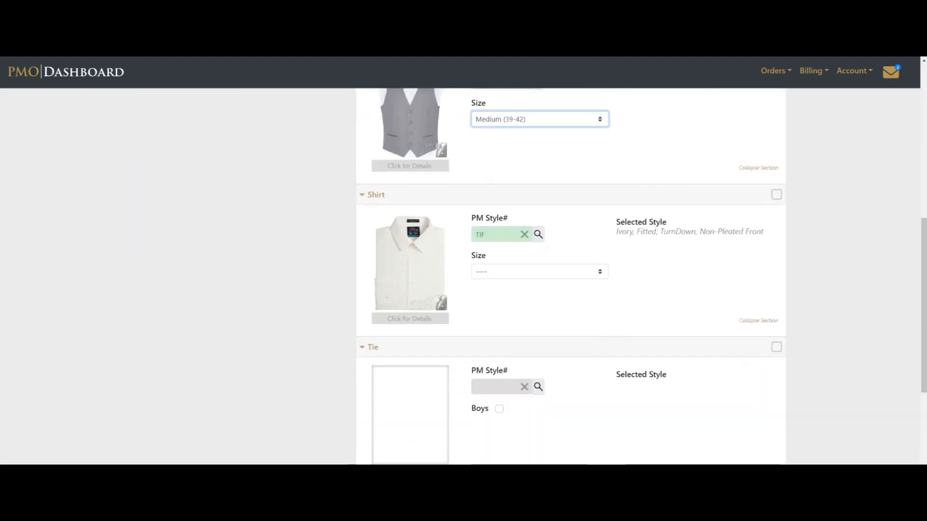
click(495, 269)
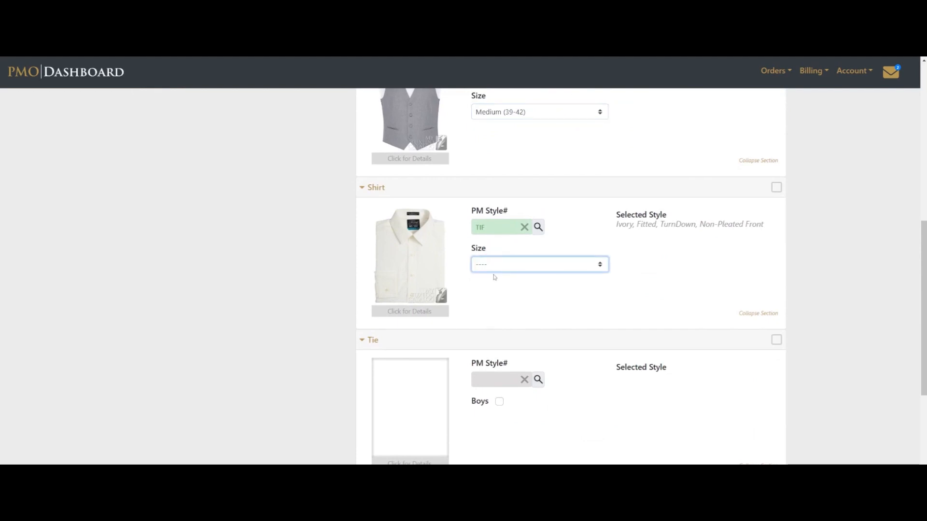
click(495, 277)
scroll(487, 338, down, 6)
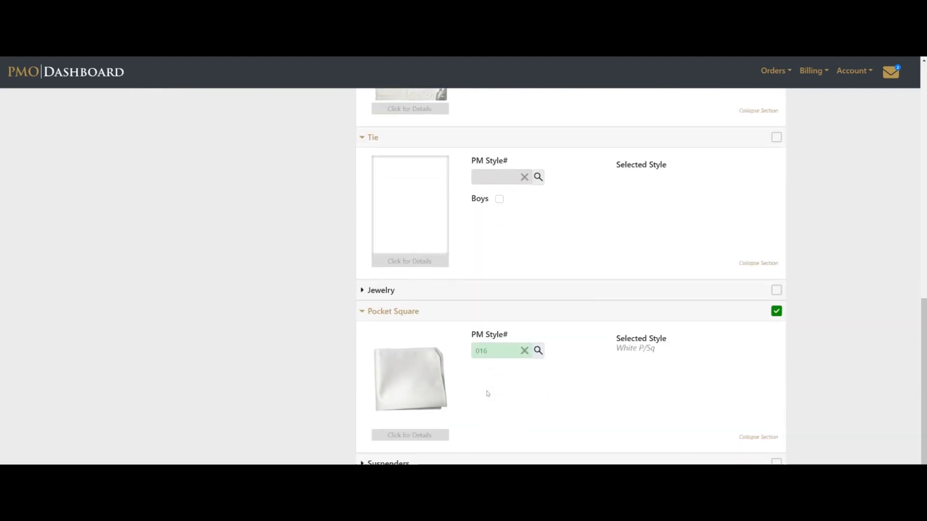
Step: Add the MB26 Brown Smoked Toe 'Vallo1-P' Lace Up Shoe Gen2 to the ticket
click(409, 418)
scroll(434, 415, down, 3)
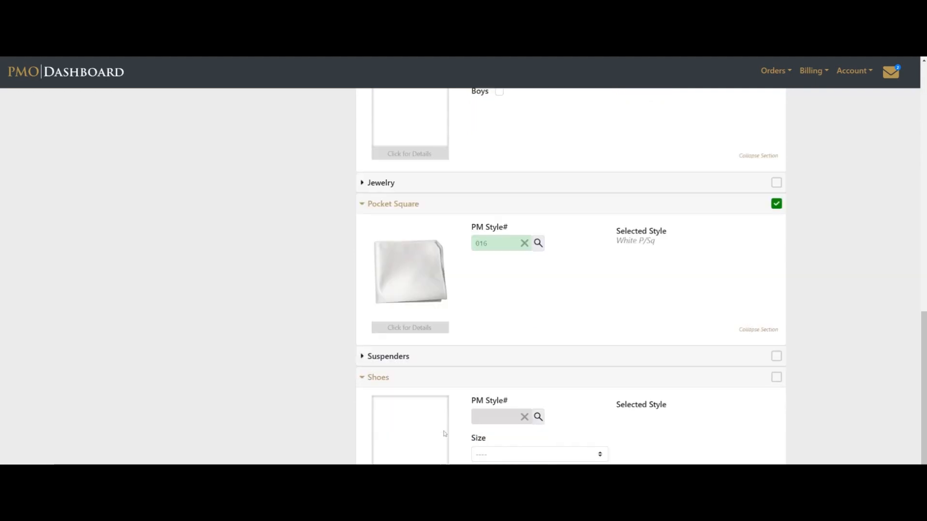
click(537, 318)
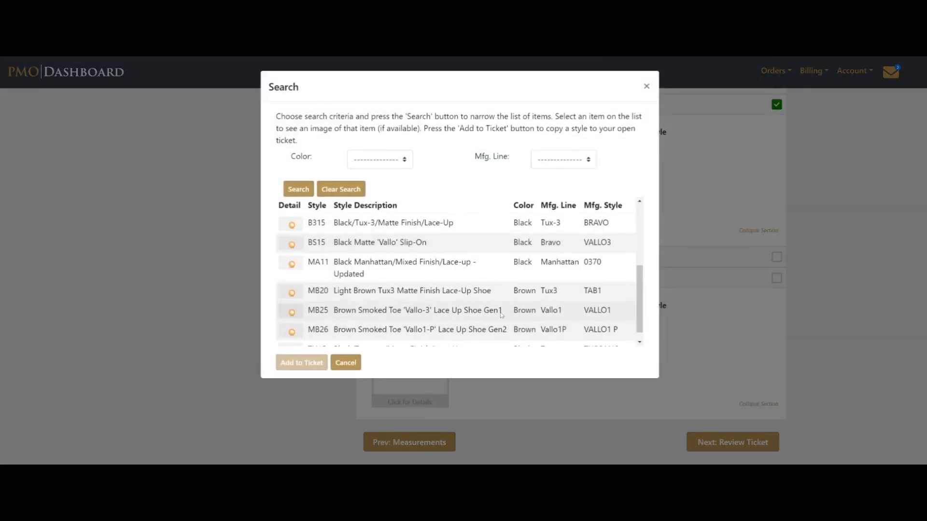
scroll(352, 299, down, 2)
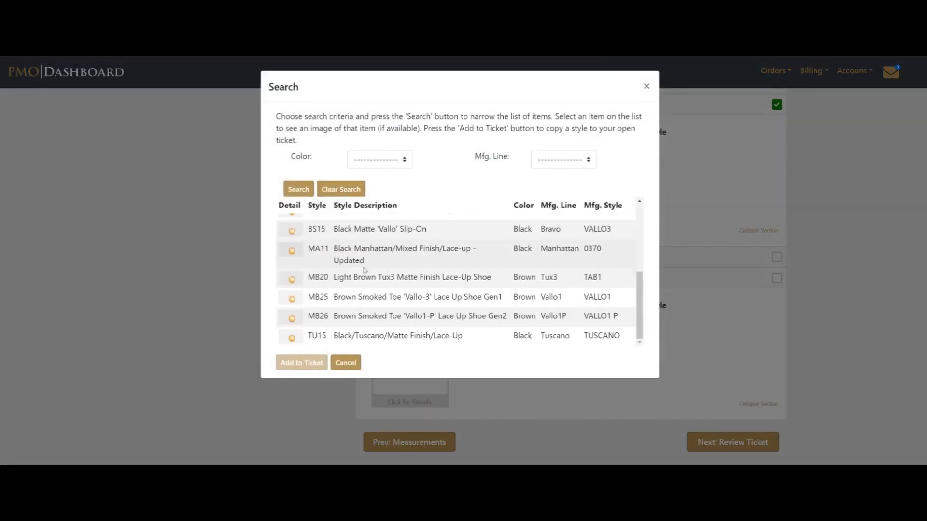
click(370, 317)
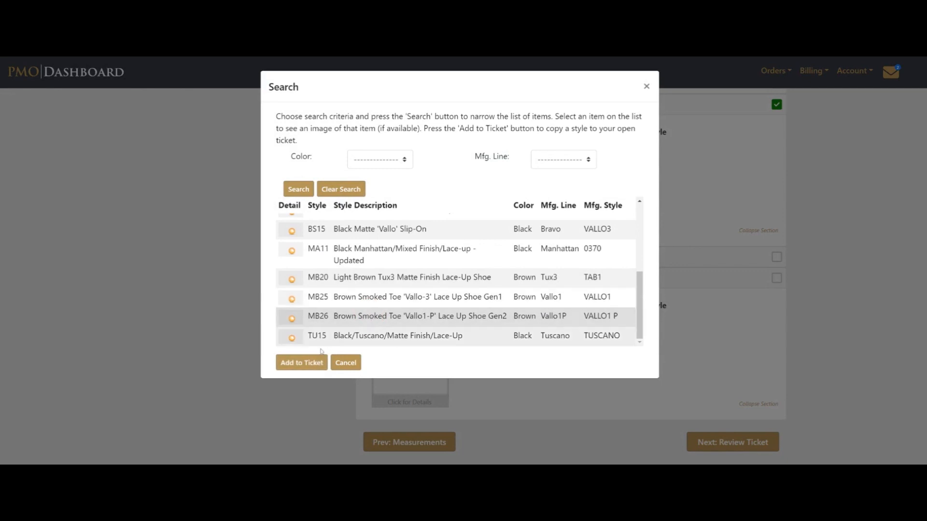
click(308, 363)
Step: Set the shoe size to 095D - Mens and proceed to ticket review
click(491, 383)
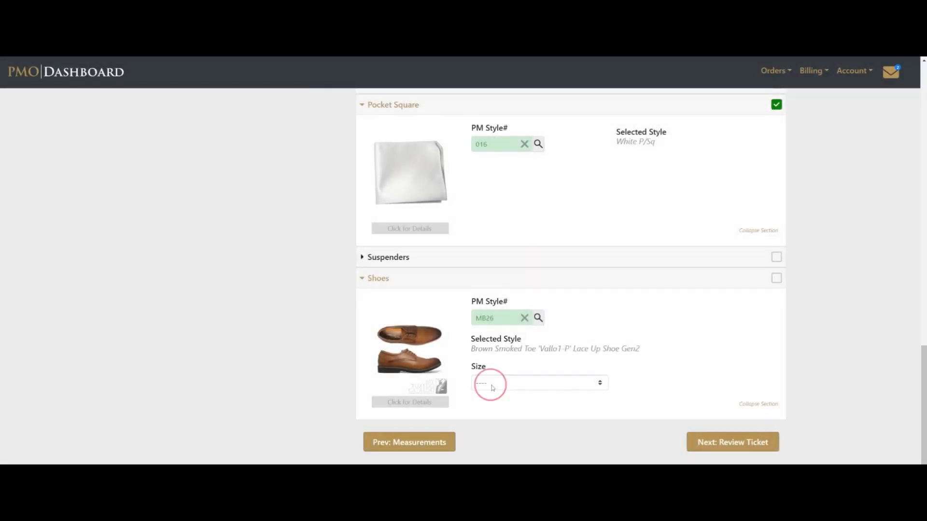
click(497, 350)
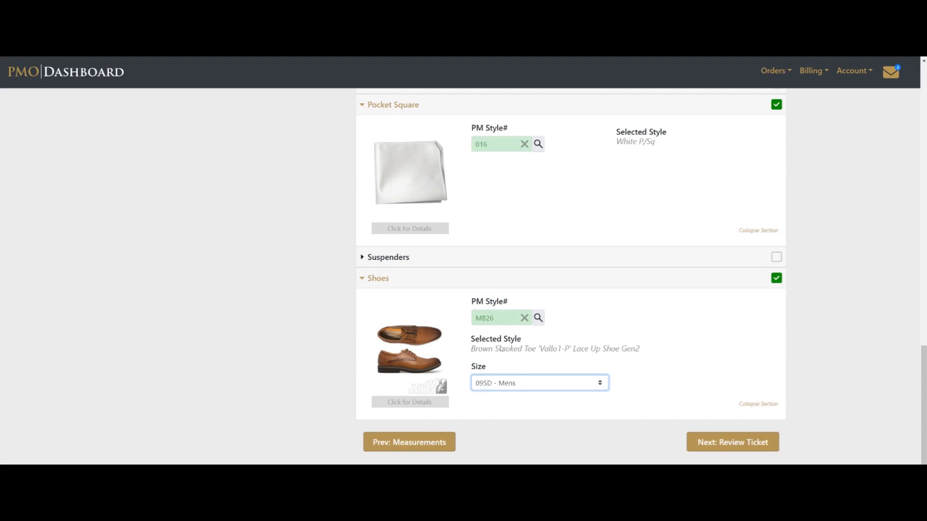
click(719, 448)
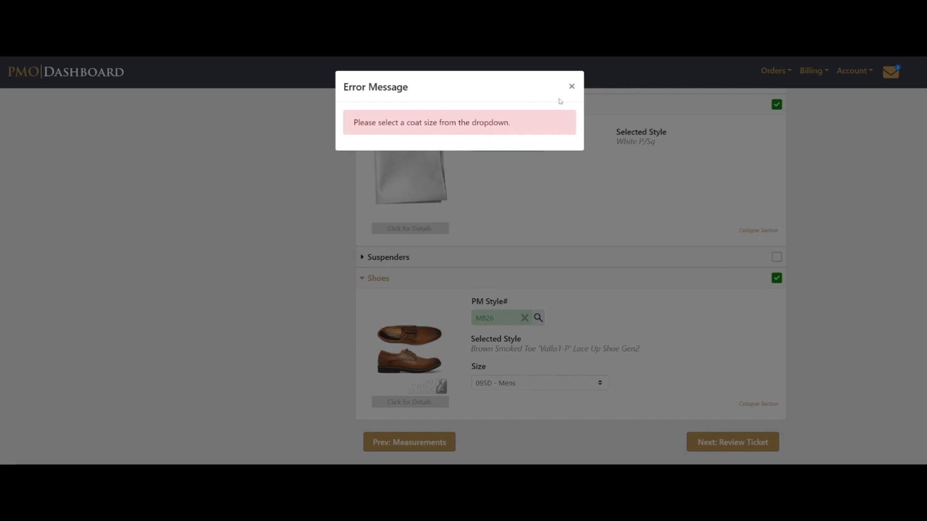
Step: Dismiss the missing coat size error and set the coat size to 18B - Boys
click(572, 86)
scroll(564, 314, up, 10)
scroll(567, 314, up, 5)
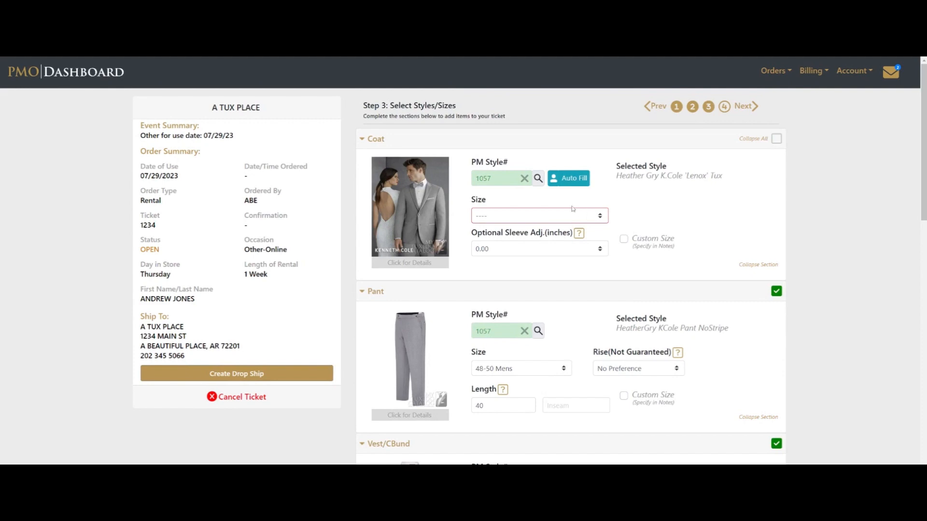
click(527, 217)
click(512, 305)
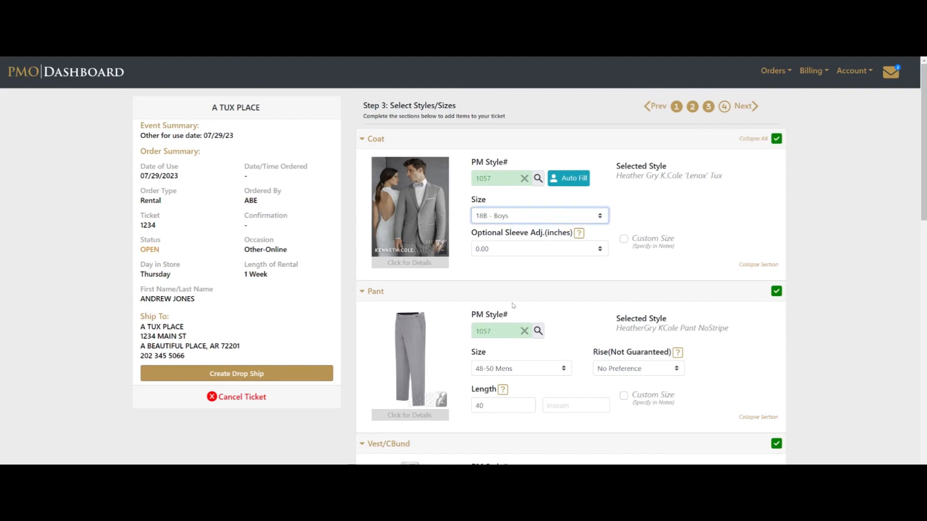
Step: Review the Step 4 summary, check the coat 1057 details, and book the ticket
click(744, 107)
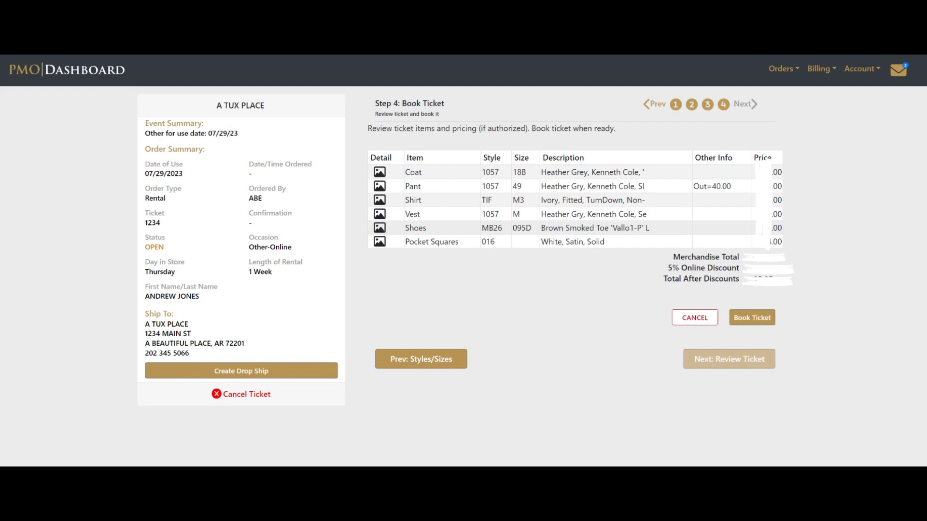
click(380, 171)
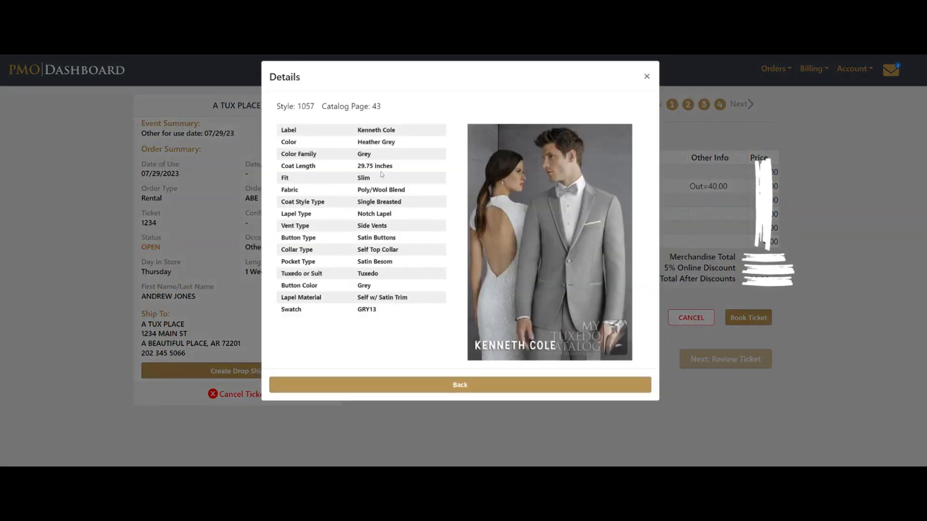
click(453, 395)
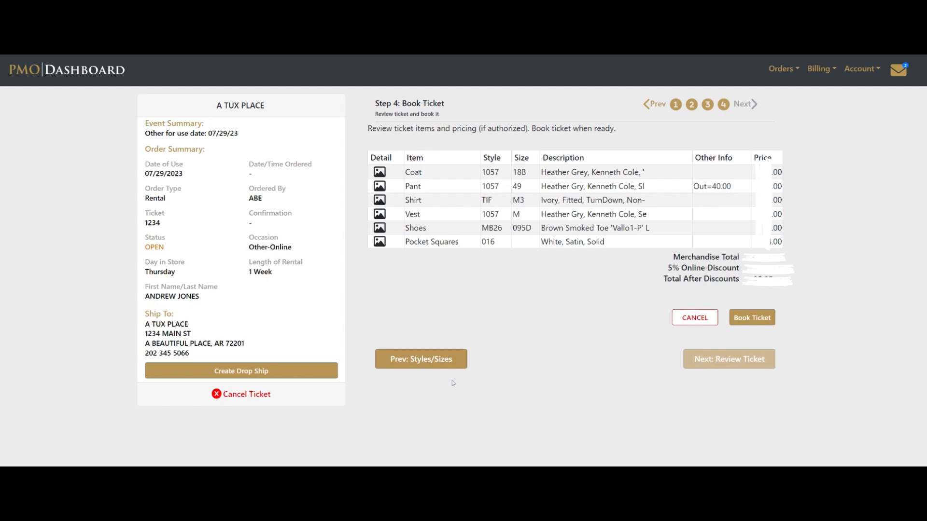
click(760, 320)
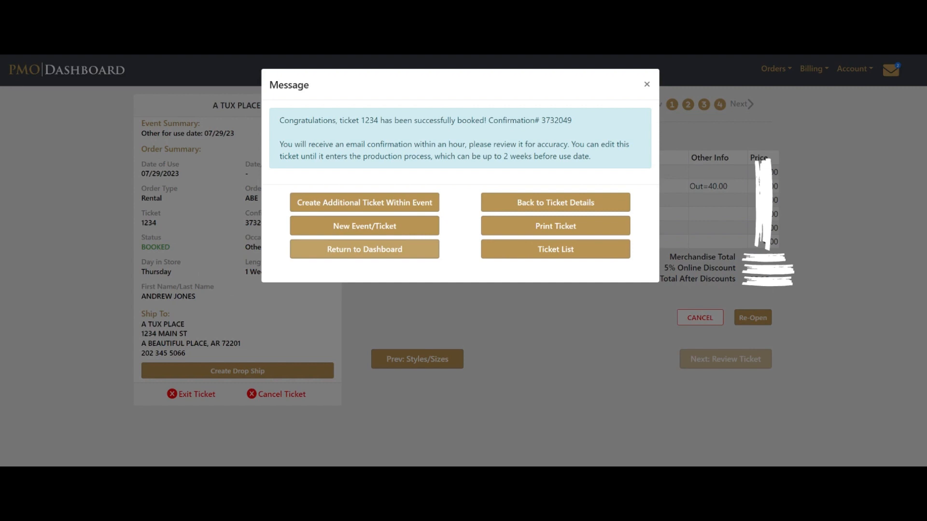
Step: Book the 07/29/2023 rental ticket and choose Print Ticket on the confirmation
click(544, 228)
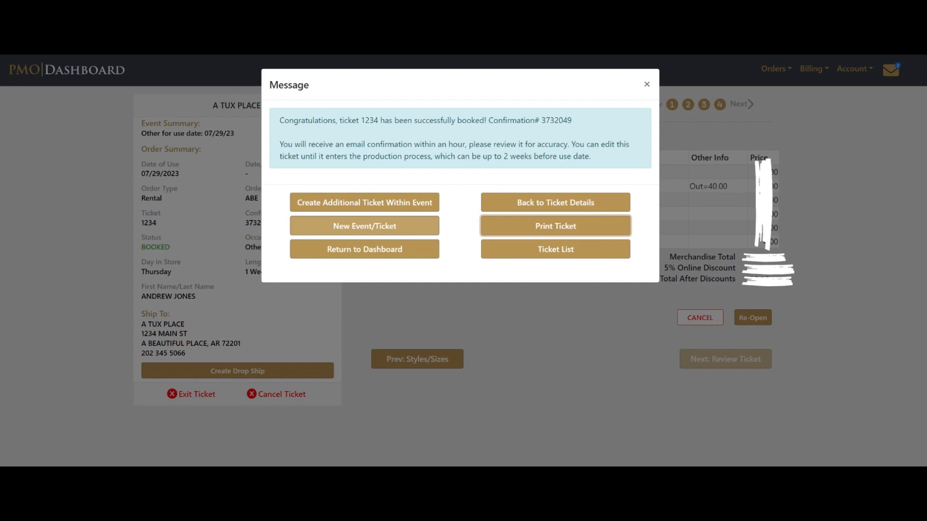
Step: Decline an additional ticket within the event and exit the booked ticket to the list
click(370, 204)
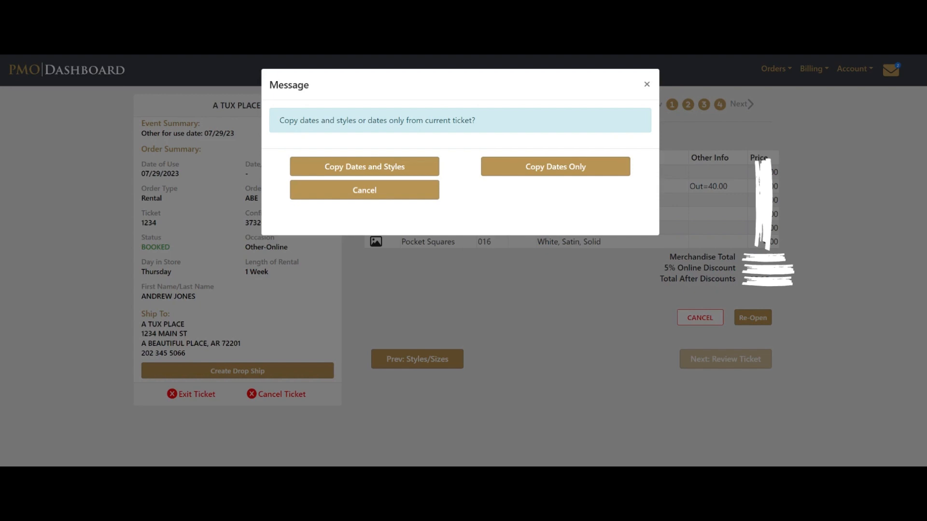
click(365, 190)
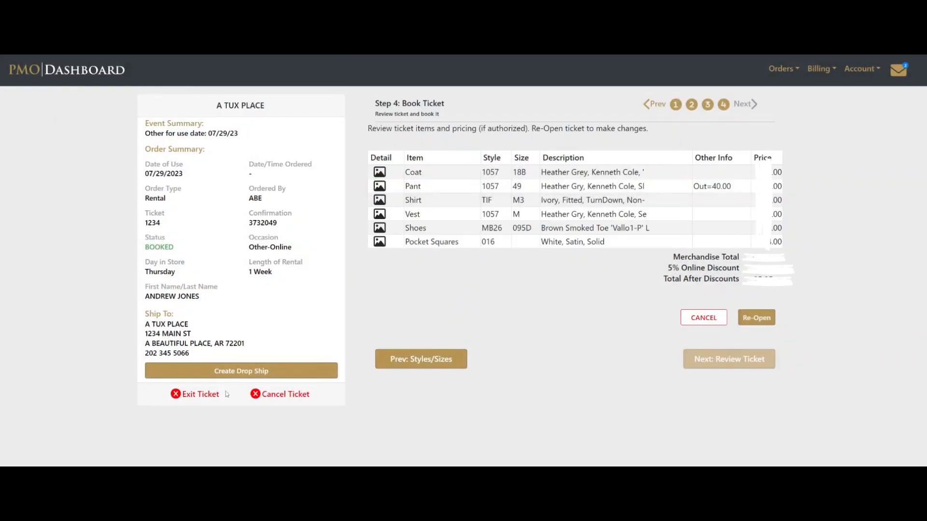
click(199, 395)
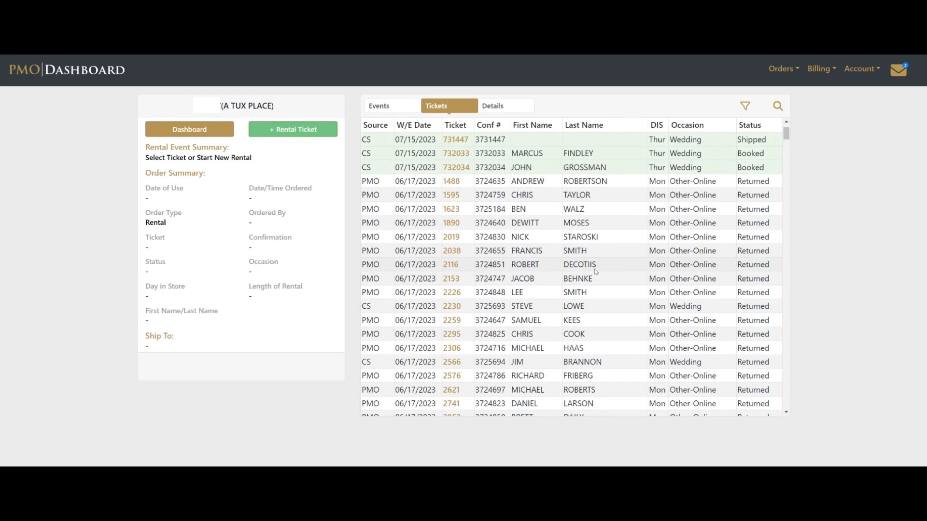
Step: Scroll the Tickets list up to show the new Booked 07/29/2023 Other-Online ticket
scroll(595, 268, up, 1)
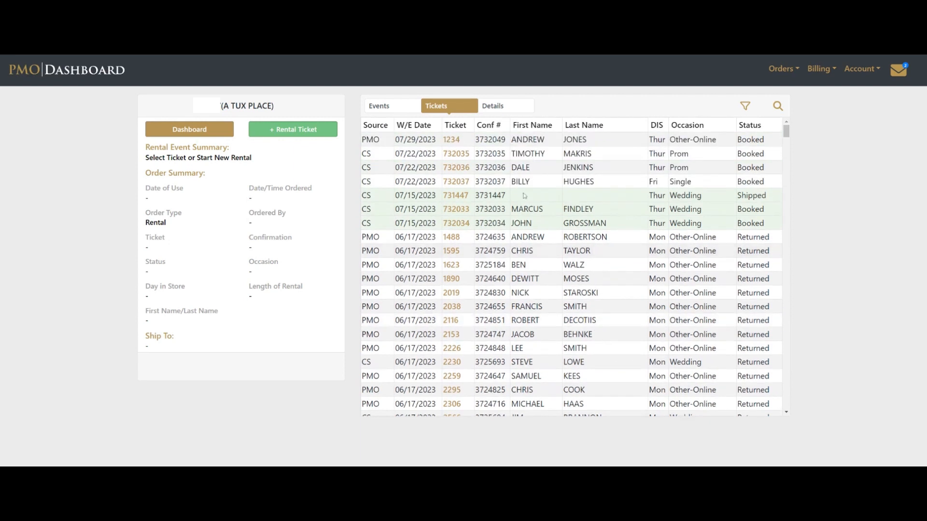